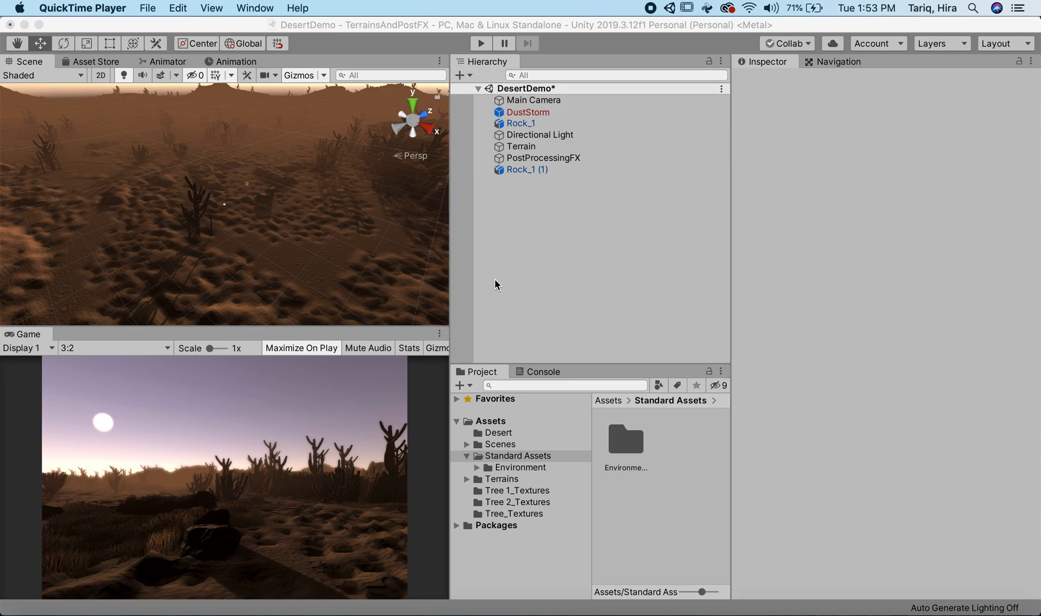
Step: Delete the broken DustStorm object from the DesertDemo scene
{"action": "left_click", "coordinate": [535, 114]}
{"action": "right_click", "coordinate": [535, 113]}
{"action": "left_click", "coordinate": [525, 113]}
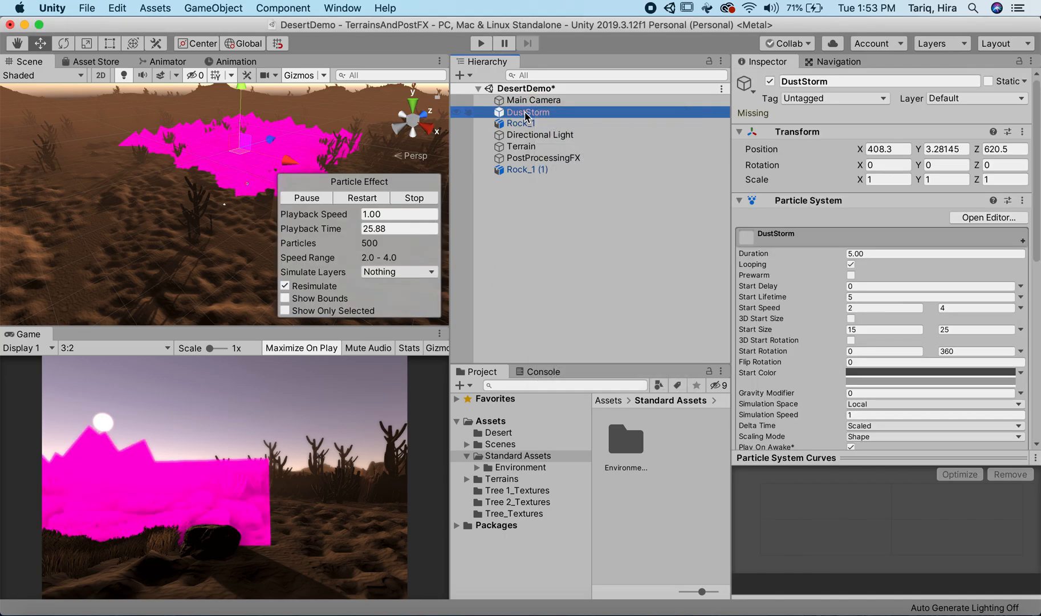
{"action": "right_click", "coordinate": [525, 112]}
{"action": "left_click", "coordinate": [554, 181]}
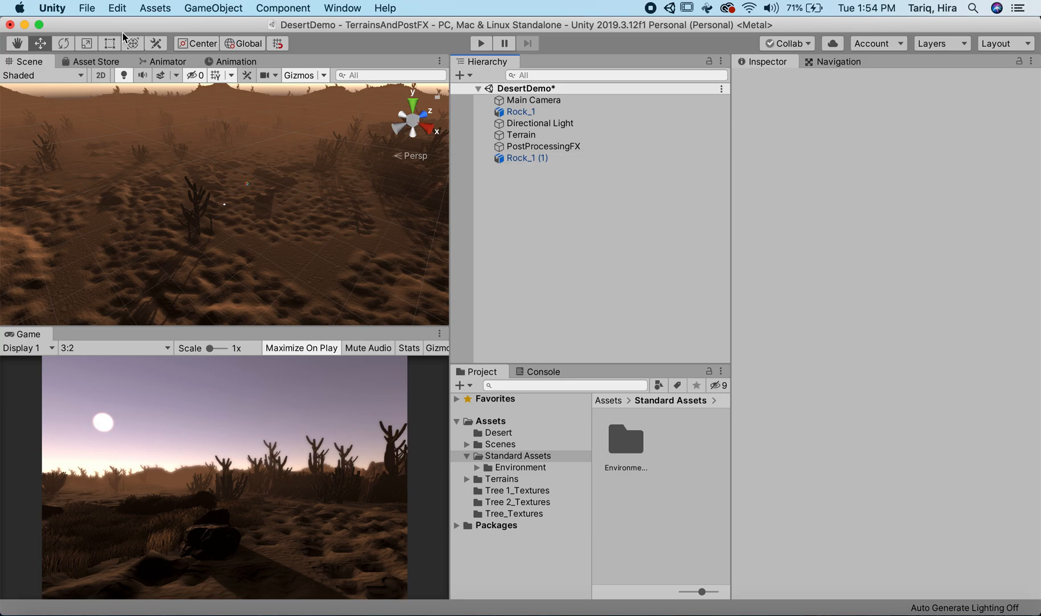
Step: Open the Standard Assets package page in the Asset Store and start importing the package
{"action": "left_click", "coordinate": [94, 61]}
{"action": "scroll", "coordinate": [131, 165], "scroll_direction": "up", "scroll_amount": 4}
{"action": "scroll", "coordinate": [115, 251], "scroll_direction": "up", "scroll_amount": 5}
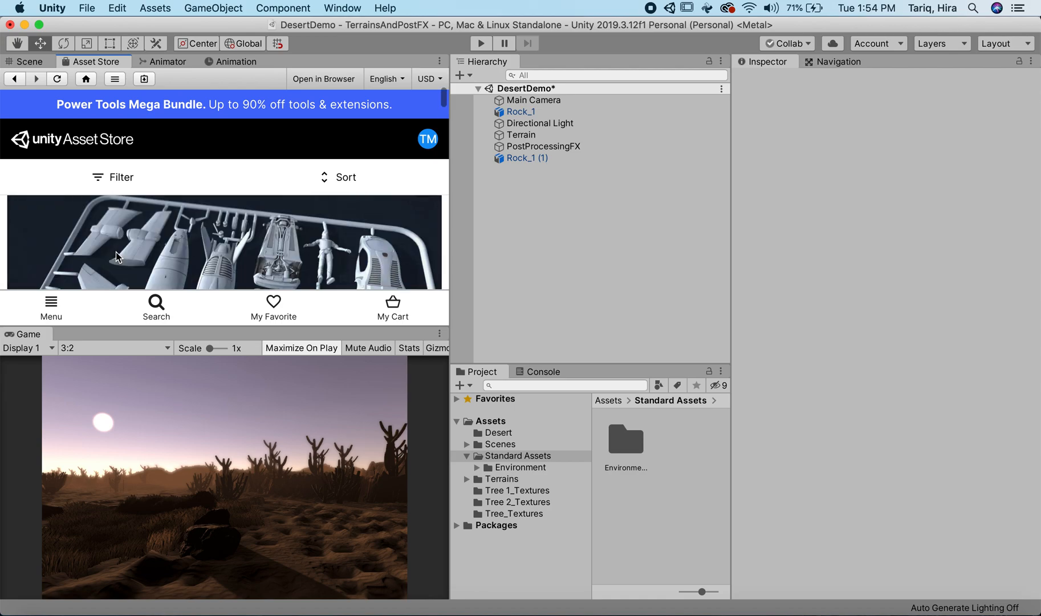
{"action": "scroll", "coordinate": [116, 251], "scroll_direction": "down", "scroll_amount": 5}
{"action": "scroll", "coordinate": [113, 248], "scroll_direction": "up", "scroll_amount": 3}
{"action": "scroll", "coordinate": [113, 246], "scroll_direction": "down", "scroll_amount": 5}
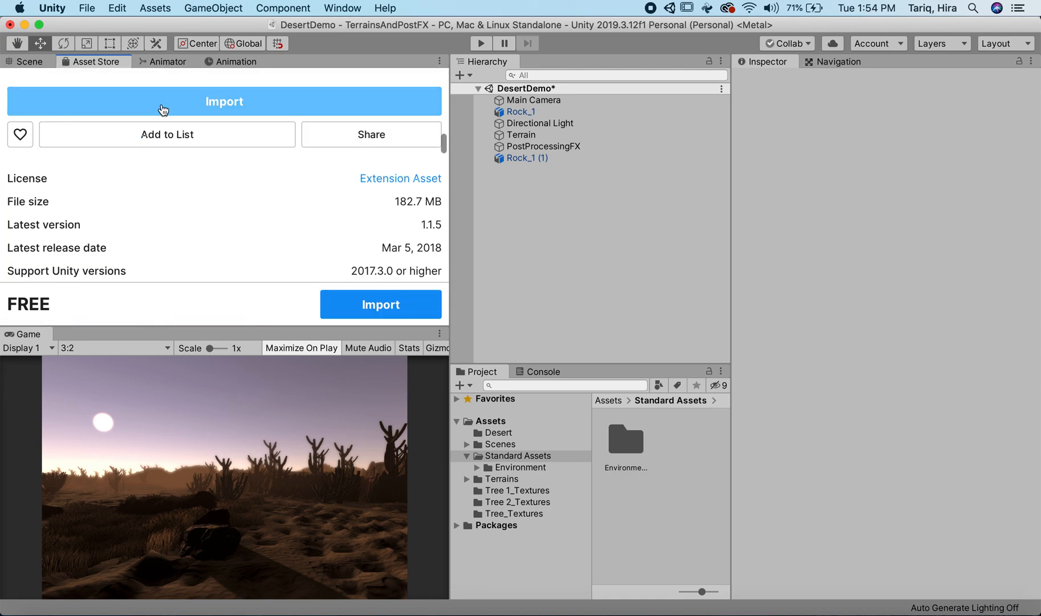
{"action": "left_click", "coordinate": [258, 102]}
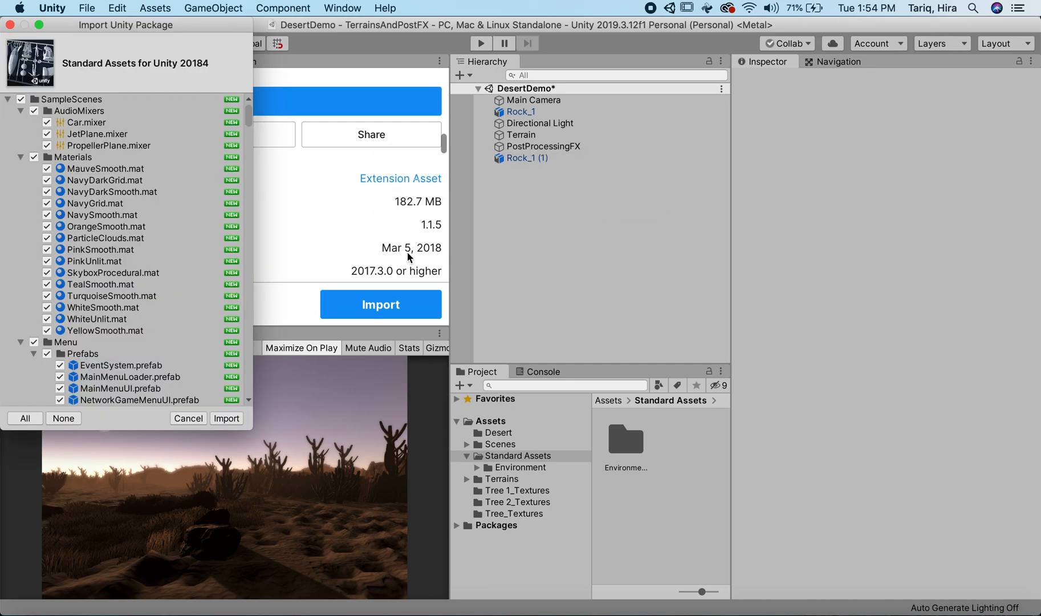
Step: Exclude the SampleScenes folder from the import and collapse the Standard Assets subfolders from 2D through ParticleSystems
{"action": "left_click", "coordinate": [19, 99]}
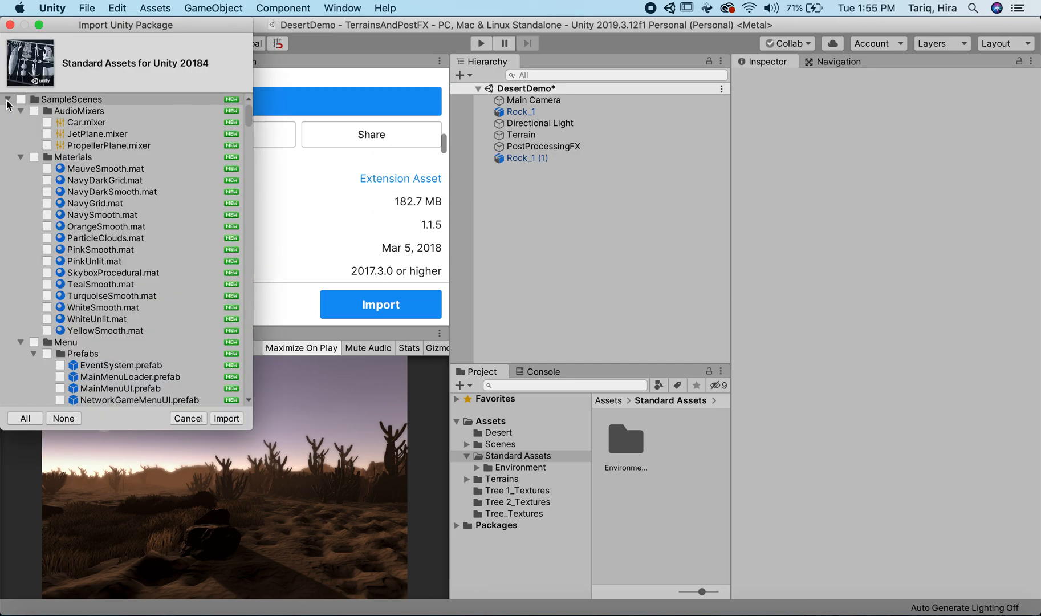
{"action": "left_click", "coordinate": [7, 100]}
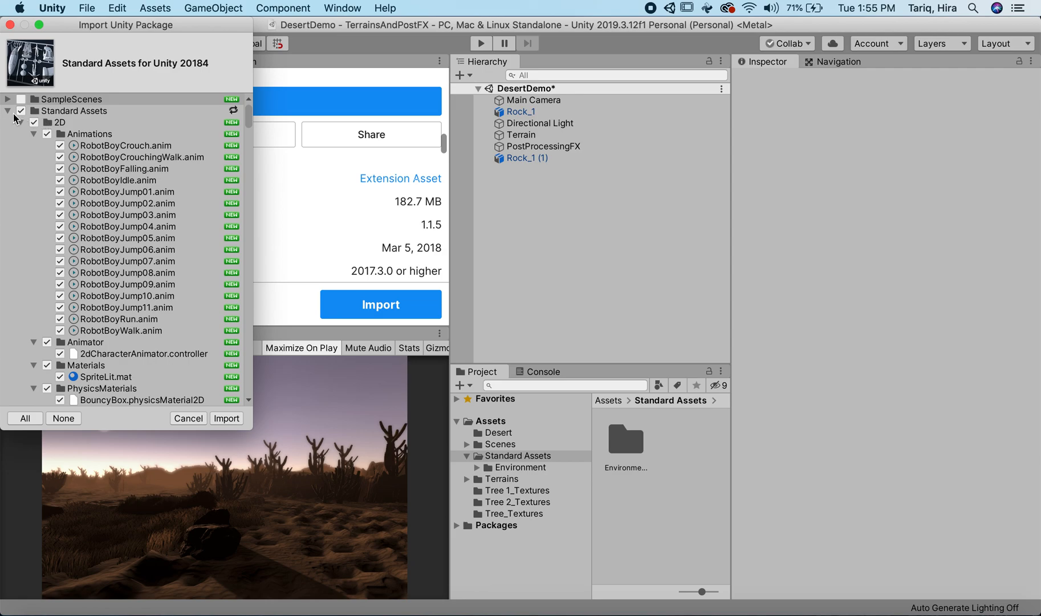
{"action": "left_click", "coordinate": [20, 123]}
{"action": "left_click", "coordinate": [21, 134]}
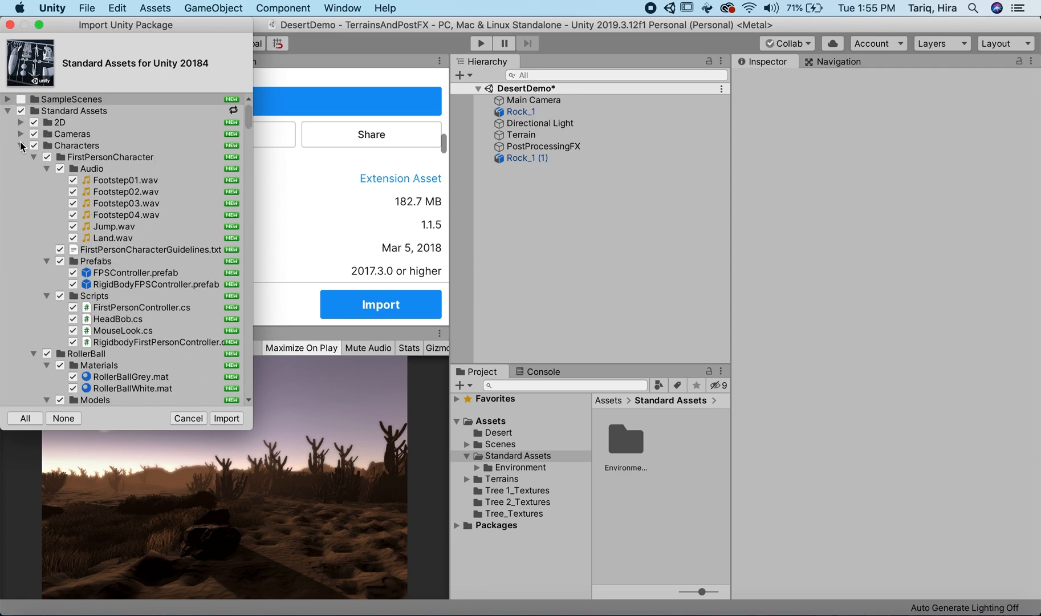
{"action": "left_click", "coordinate": [20, 146]}
{"action": "left_click", "coordinate": [20, 157]}
{"action": "left_click", "coordinate": [20, 169]}
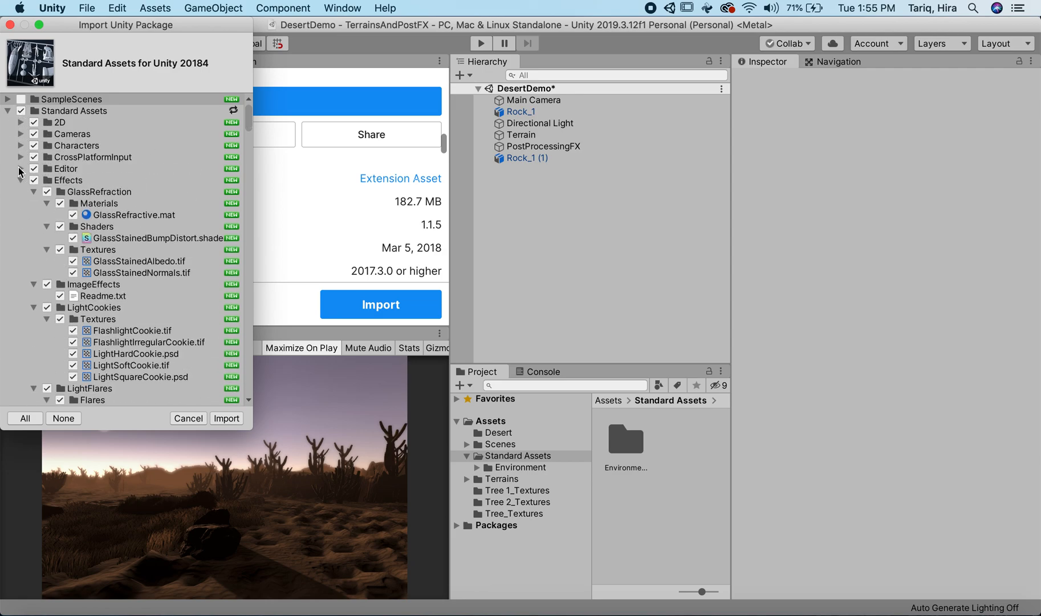
{"action": "left_click", "coordinate": [20, 180]}
{"action": "left_click", "coordinate": [21, 192]}
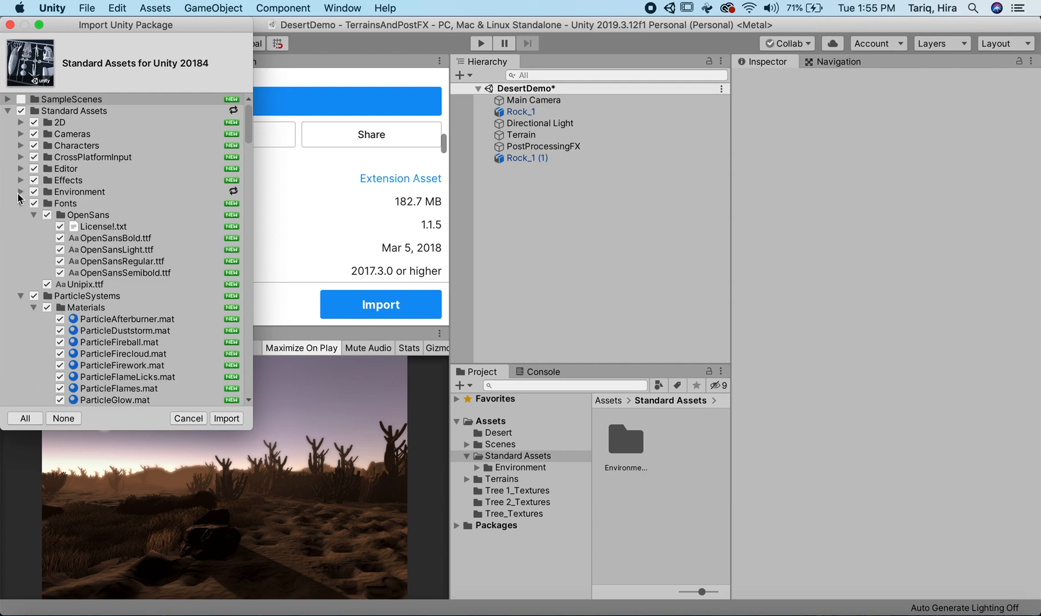
{"action": "left_click", "coordinate": [19, 203]}
{"action": "left_click", "coordinate": [20, 215]}
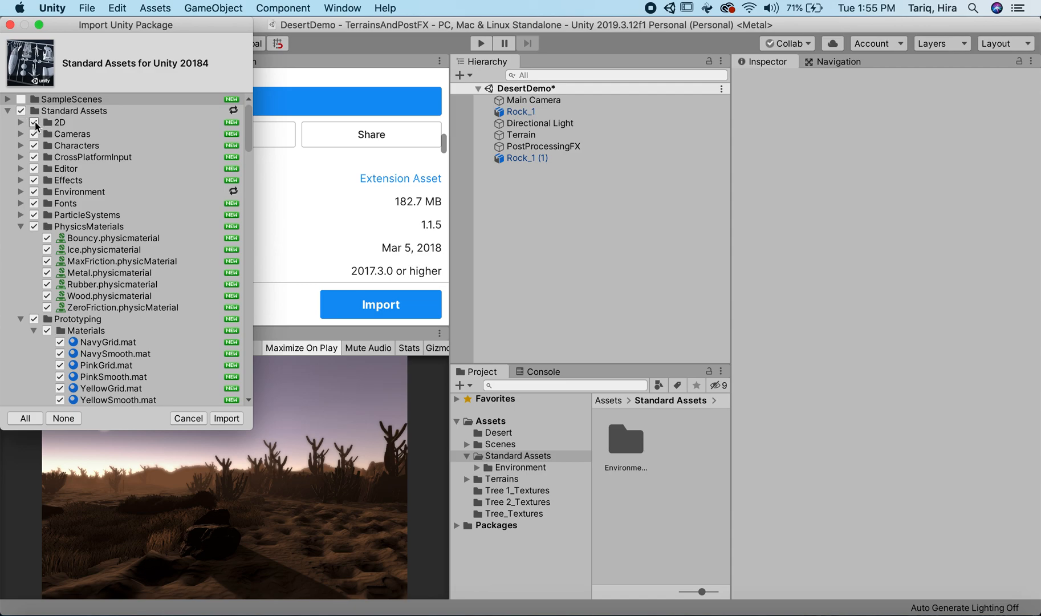
Step: Exclude all Standard Assets subfolders from 2D through PhysicsMaterials from the import, including ParticleSystems
{"action": "left_click", "coordinate": [34, 122]}
{"action": "left_click", "coordinate": [35, 134]}
{"action": "left_click", "coordinate": [35, 145]}
{"action": "left_click", "coordinate": [35, 157]}
{"action": "left_click", "coordinate": [34, 169]}
{"action": "left_click", "coordinate": [34, 180]}
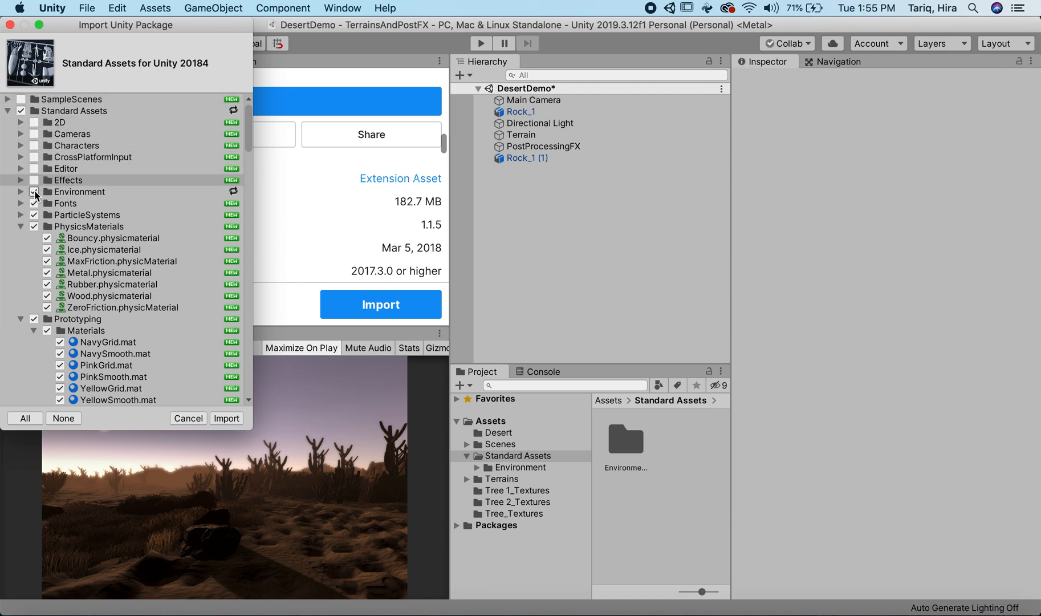
{"action": "left_click", "coordinate": [35, 191]}
{"action": "left_click", "coordinate": [34, 203]}
{"action": "left_click", "coordinate": [34, 214]}
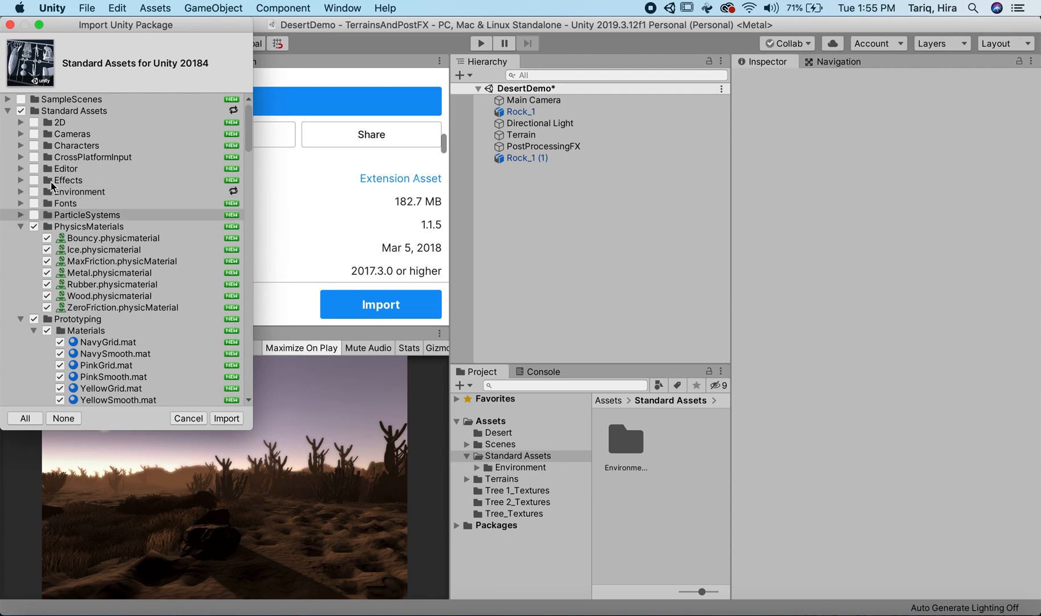
{"action": "left_click", "coordinate": [35, 227]}
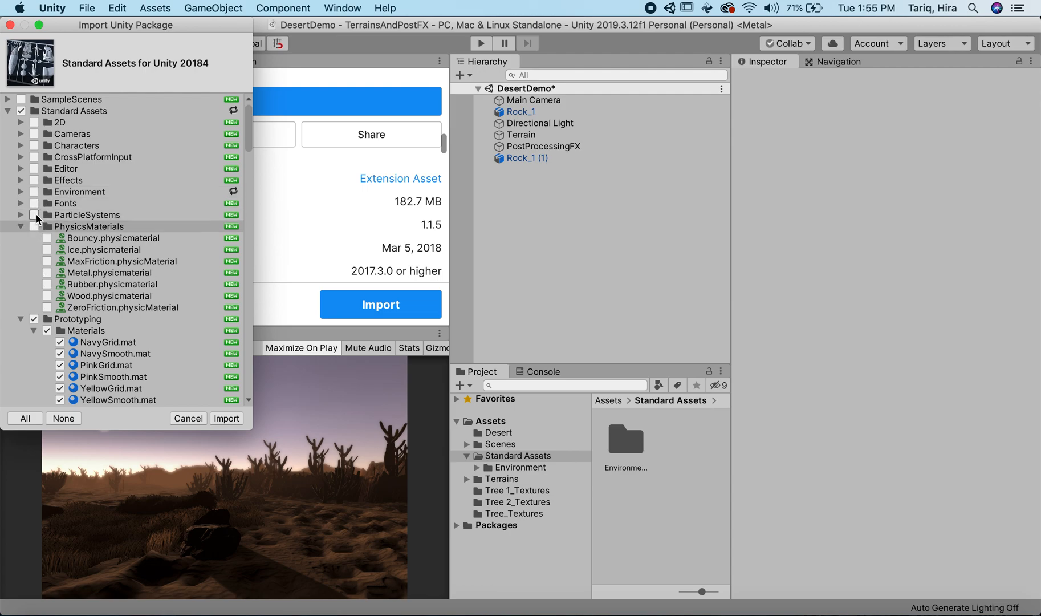
{"action": "left_click", "coordinate": [34, 215]}
Step: Exclude the Prototyping and Utility folders from the import and collapse Prototyping
{"action": "left_click", "coordinate": [34, 319]}
{"action": "scroll", "coordinate": [59, 323], "scroll_direction": "down", "scroll_amount": 4}
{"action": "scroll", "coordinate": [58, 323], "scroll_direction": "down", "scroll_amount": 15}
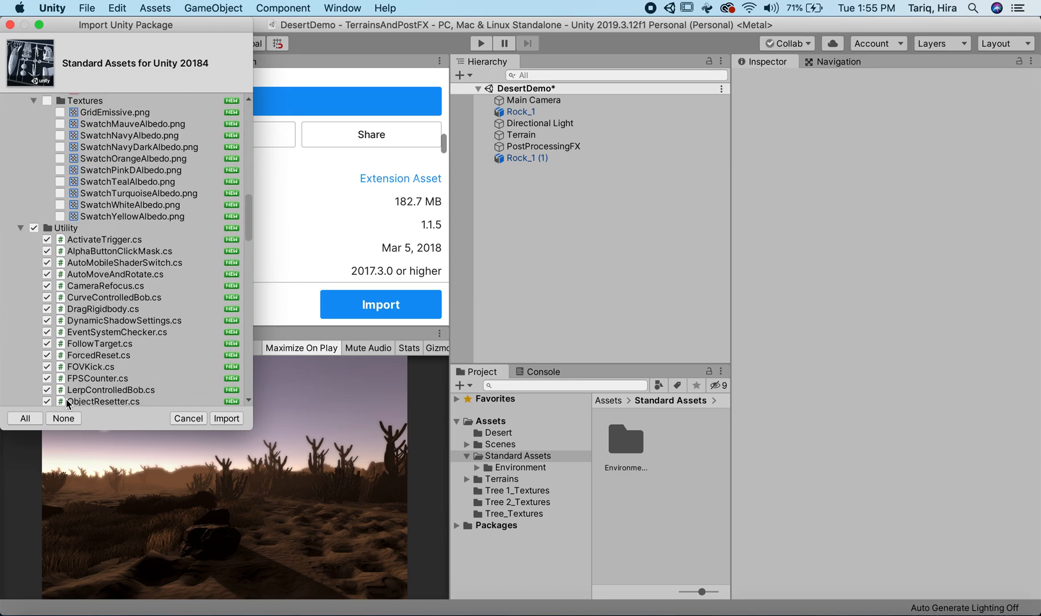
{"action": "scroll", "coordinate": [50, 336], "scroll_direction": "up", "scroll_amount": 15}
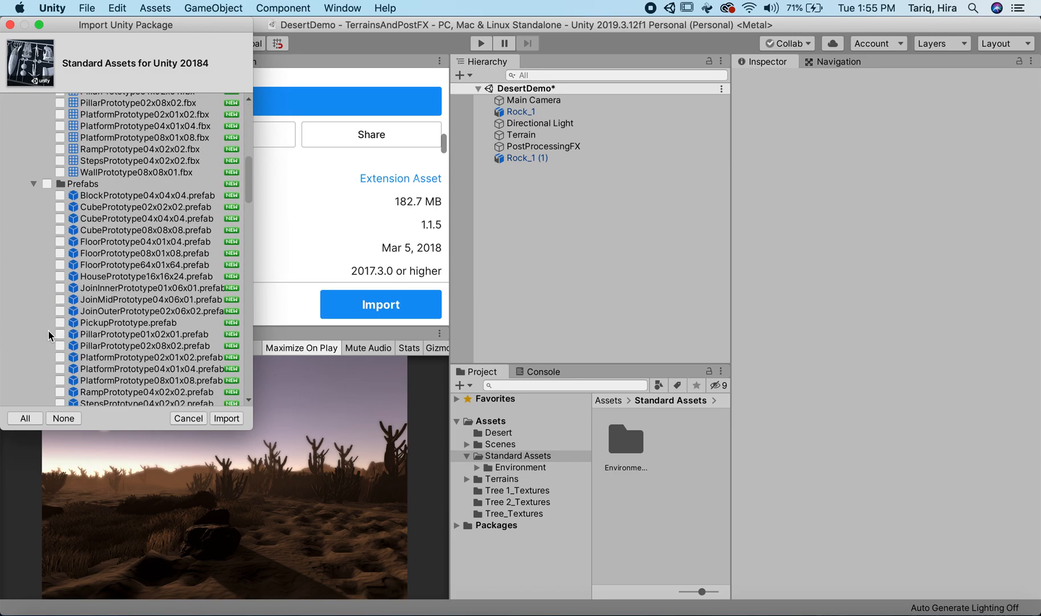
{"action": "scroll", "coordinate": [50, 312], "scroll_direction": "up", "scroll_amount": 5}
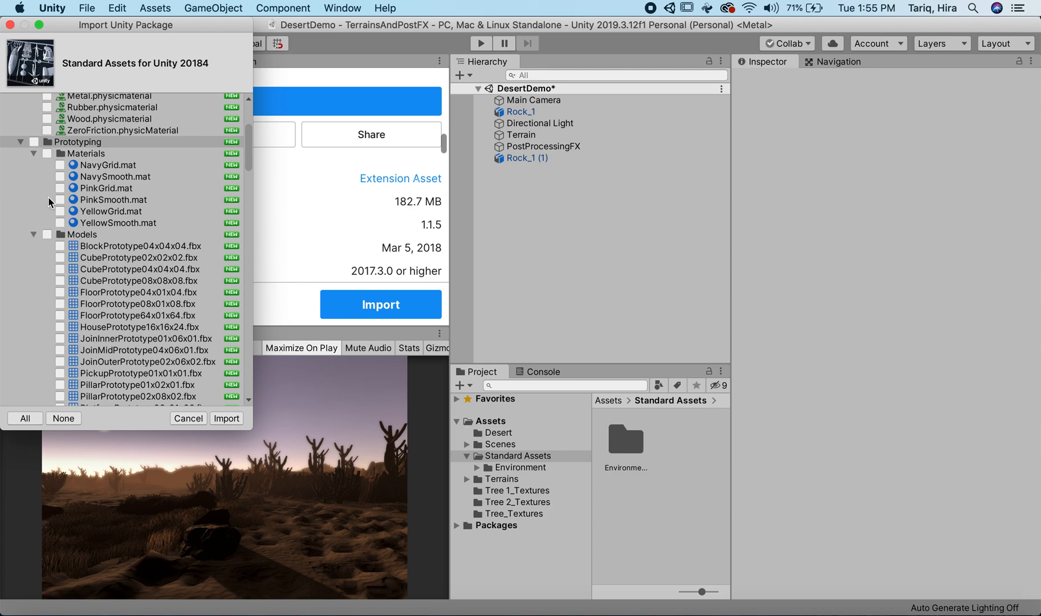
{"action": "left_click", "coordinate": [25, 142]}
{"action": "left_click", "coordinate": [21, 142]}
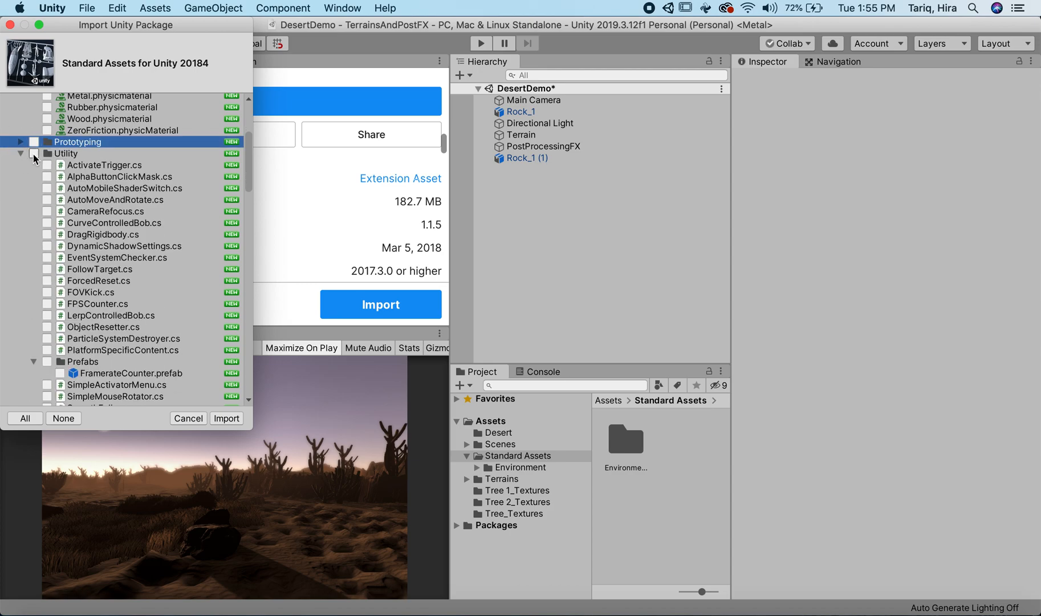
Step: Expand ParticleSystems and include only the ParticleDuststorm.mat material and the DustStorm prefab in the import
{"action": "scroll", "coordinate": [78, 225], "scroll_direction": "up", "scroll_amount": 3}
{"action": "scroll", "coordinate": [78, 225], "scroll_direction": "up", "scroll_amount": 1}
{"action": "left_click", "coordinate": [25, 156]}
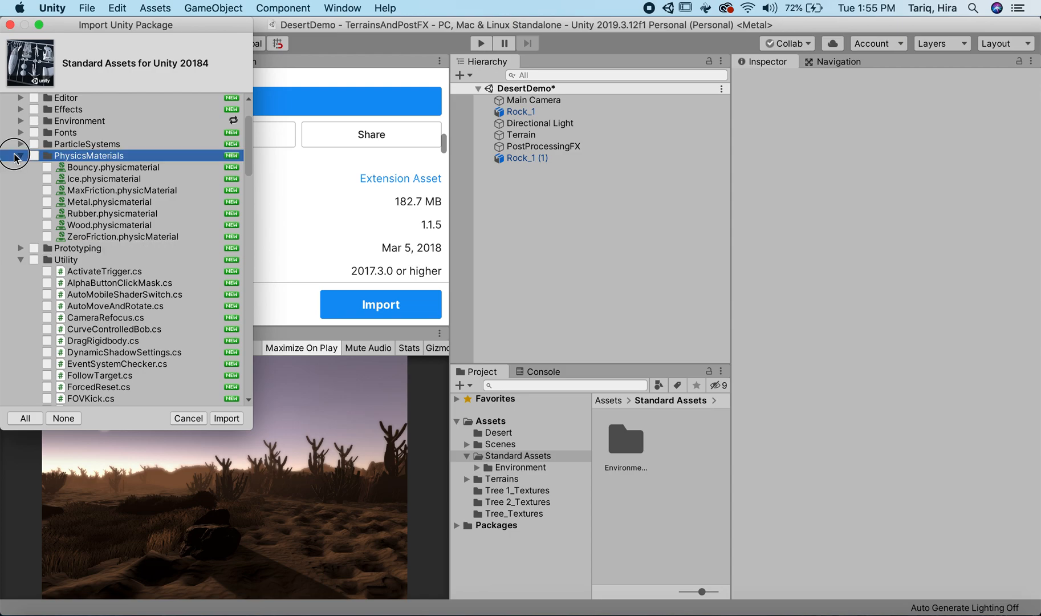
{"action": "left_click", "coordinate": [21, 155]}
{"action": "left_click", "coordinate": [21, 144]}
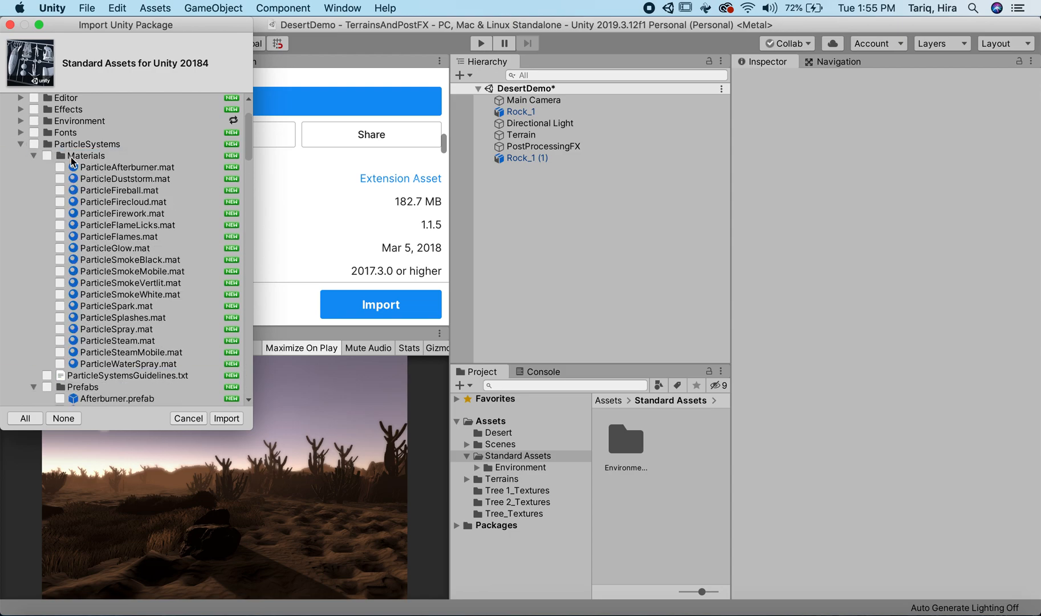
{"action": "left_click", "coordinate": [158, 180]}
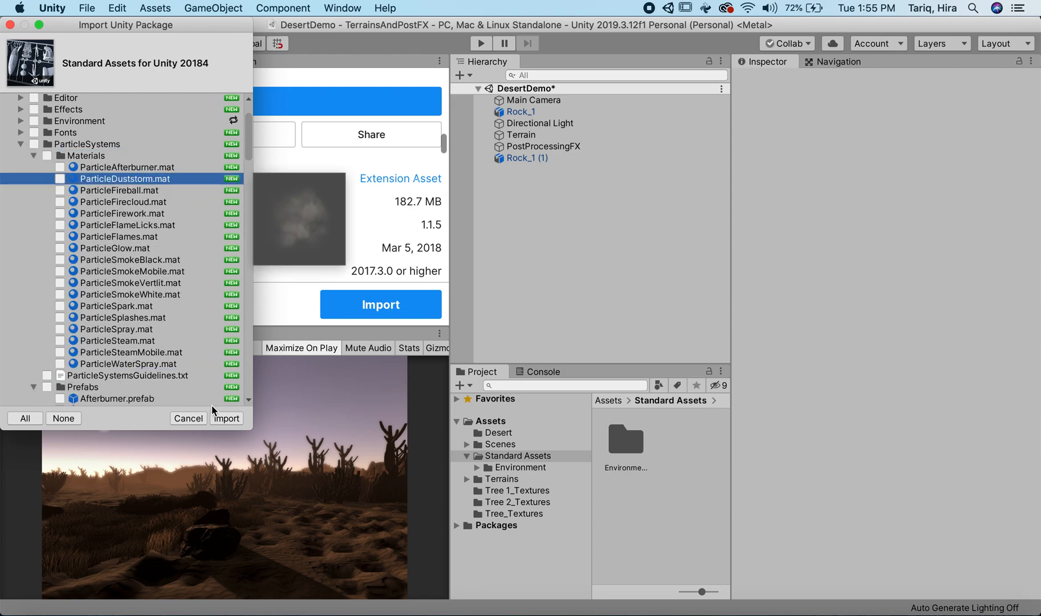
{"action": "left_click", "coordinate": [59, 179]}
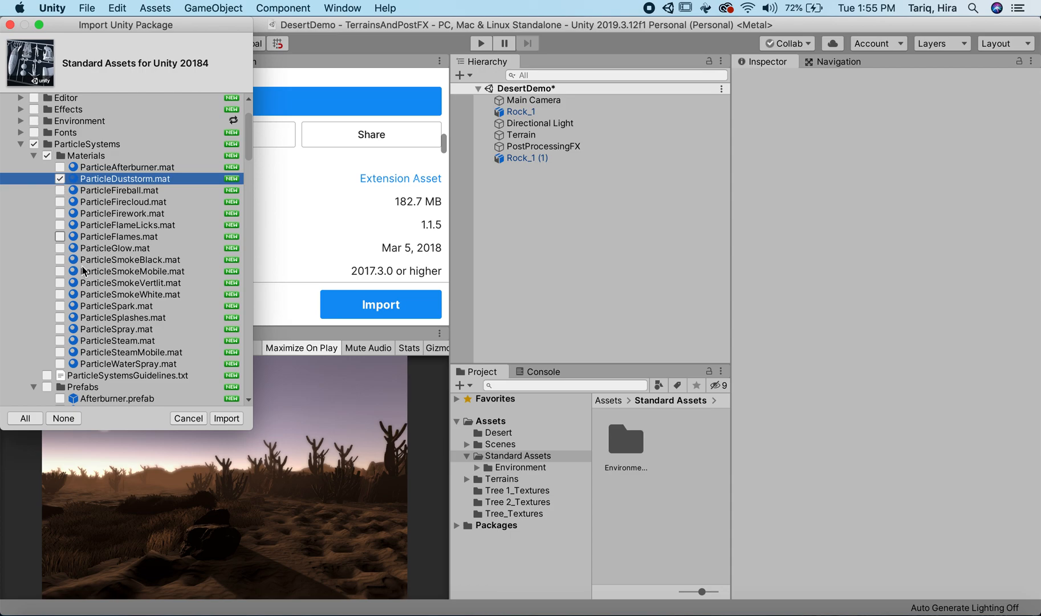
{"action": "scroll", "coordinate": [84, 270], "scroll_direction": "down", "scroll_amount": 5}
{"action": "left_click", "coordinate": [59, 321]}
Step: Include the ParticleCloudBlack.png and ParticleCloudWhite.png textures and import the selected package items
{"action": "scroll", "coordinate": [119, 323], "scroll_direction": "down", "scroll_amount": 8}
{"action": "scroll", "coordinate": [118, 322], "scroll_direction": "down", "scroll_amount": 3}
{"action": "scroll", "coordinate": [118, 322], "scroll_direction": "down", "scroll_amount": 7}
{"action": "scroll", "coordinate": [116, 323], "scroll_direction": "down", "scroll_amount": 1}
{"action": "left_click", "coordinate": [60, 317]}
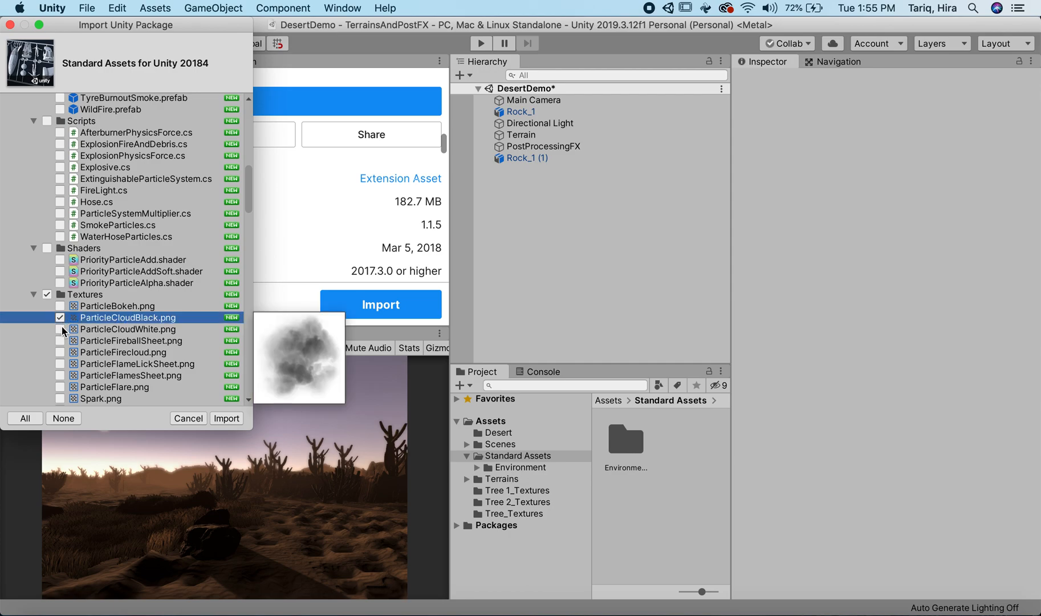
{"action": "left_click", "coordinate": [60, 329]}
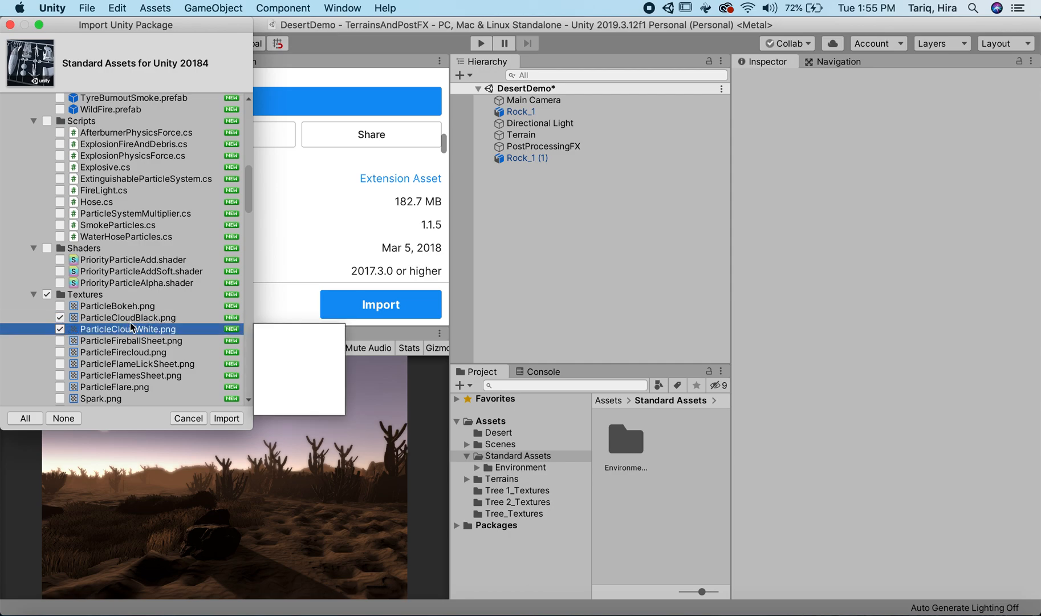
{"action": "left_click", "coordinate": [226, 418]}
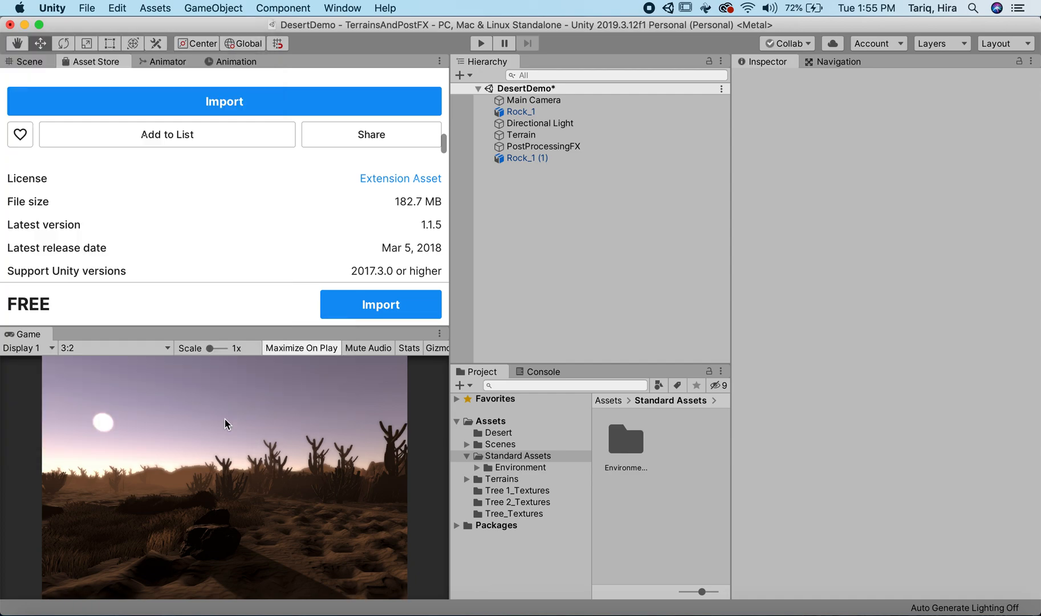
Step: Return to the Scene view and examine the imported Materials and Textures folders under Standard Assets > ParticleSystems
{"action": "left_click", "coordinate": [467, 456]}
{"action": "left_click", "coordinate": [489, 421]}
{"action": "left_click", "coordinate": [492, 457]}
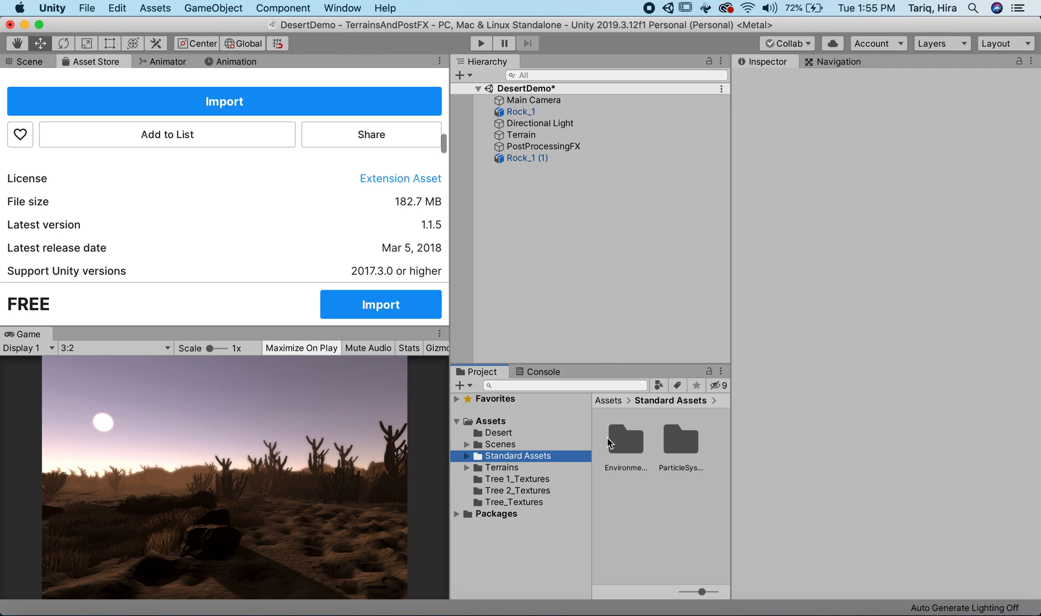
{"action": "double_click", "coordinate": [690, 438]}
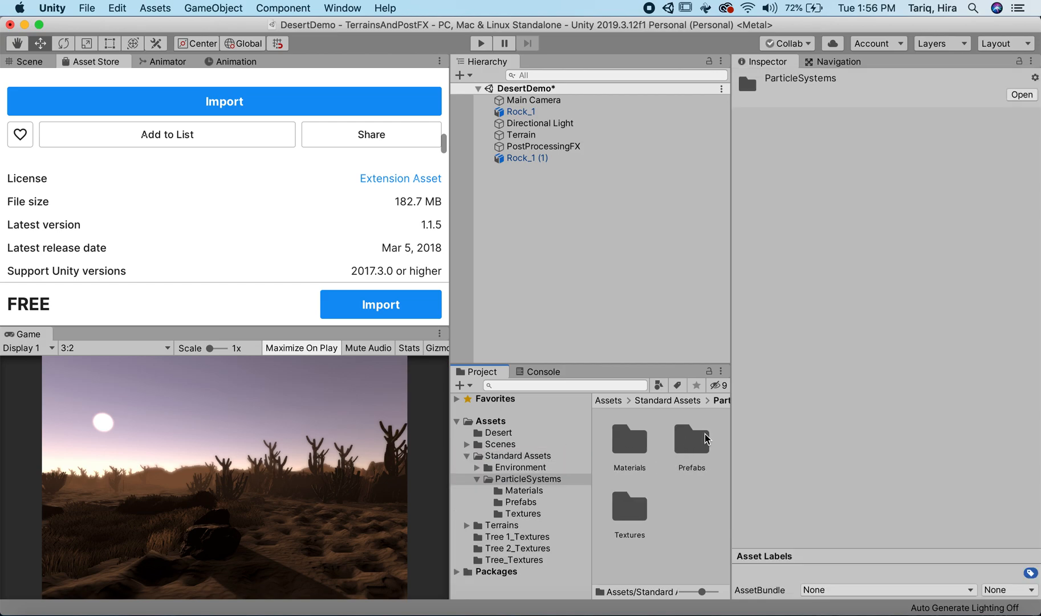
{"action": "left_click", "coordinate": [31, 61]}
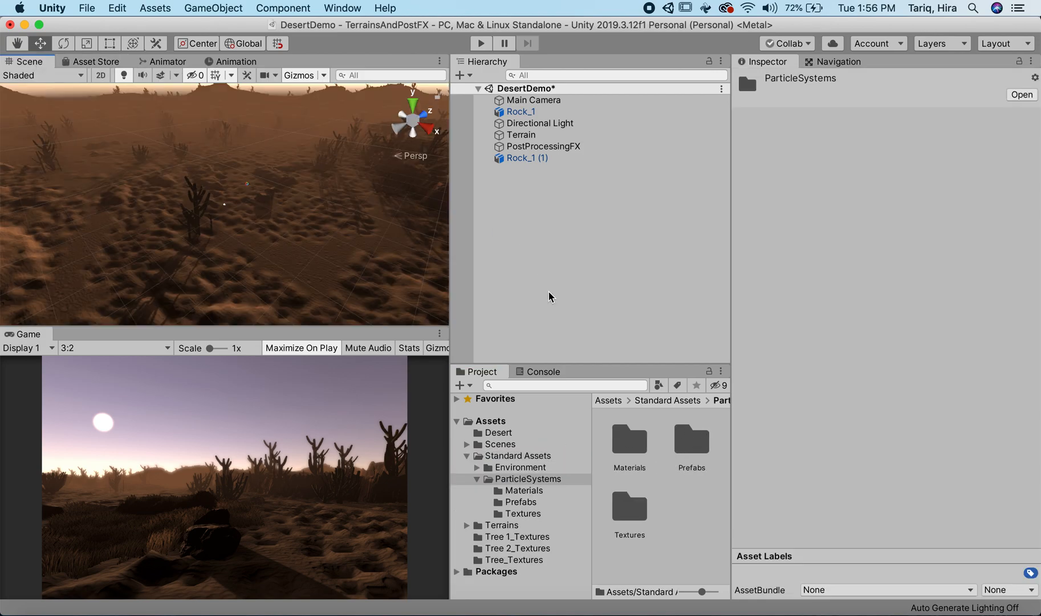
{"action": "double_click", "coordinate": [630, 441]}
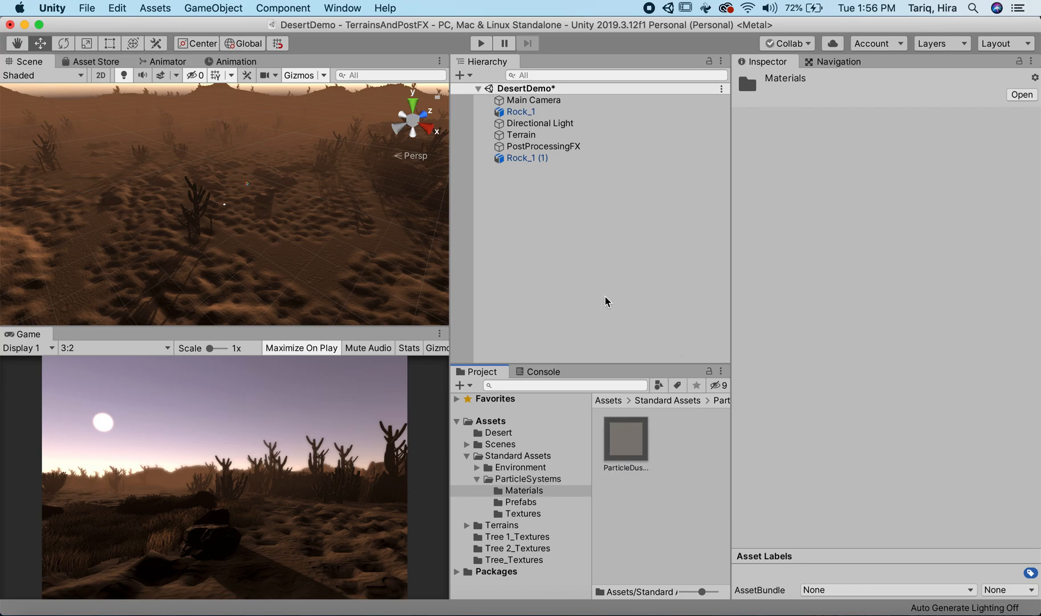
{"action": "left_click", "coordinate": [676, 400]}
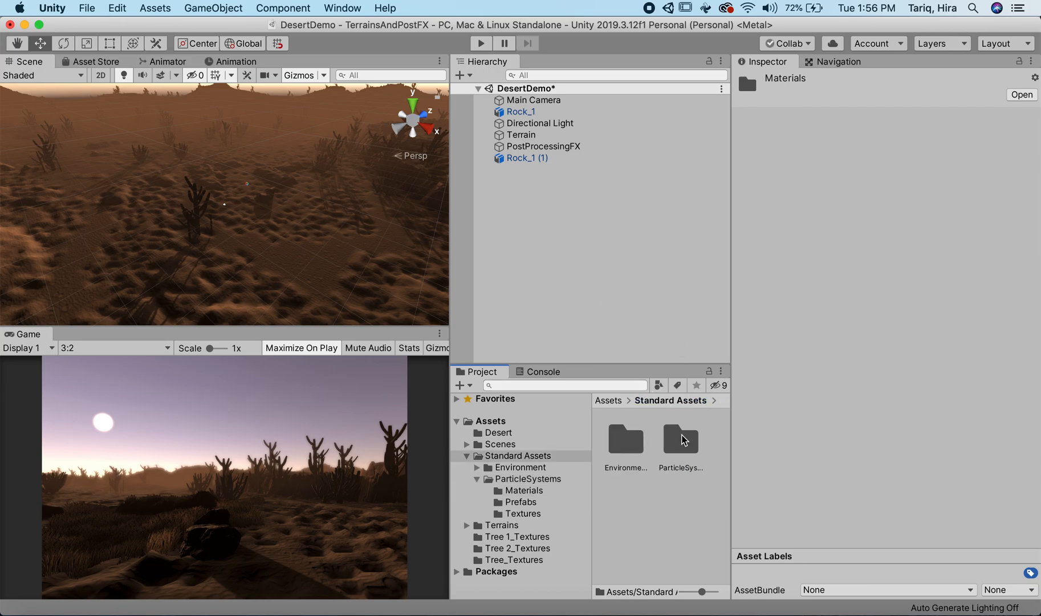
{"action": "double_click", "coordinate": [684, 440]}
{"action": "left_click", "coordinate": [690, 442]}
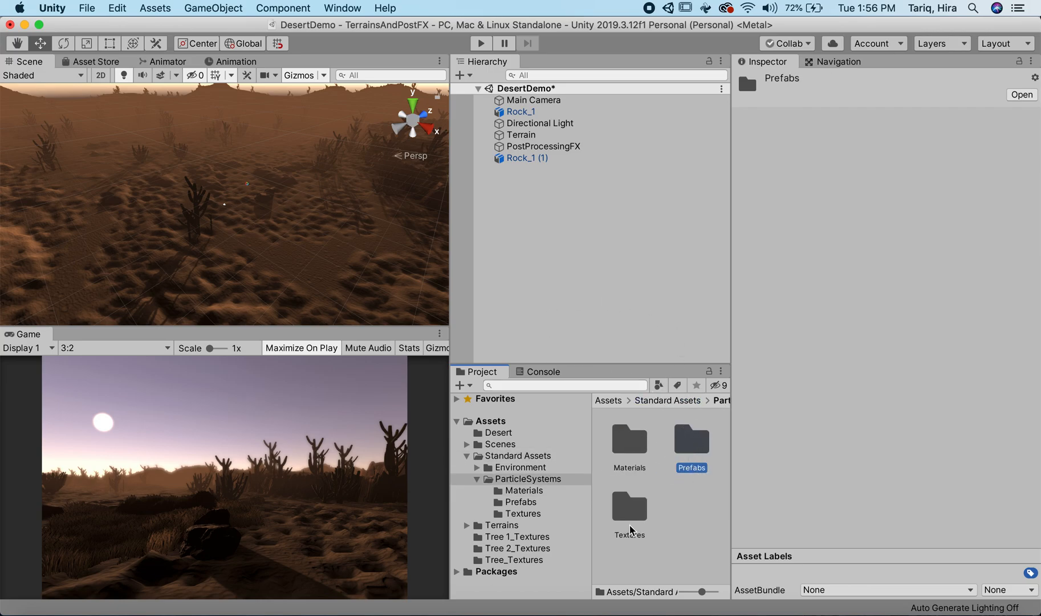
{"action": "double_click", "coordinate": [631, 507]}
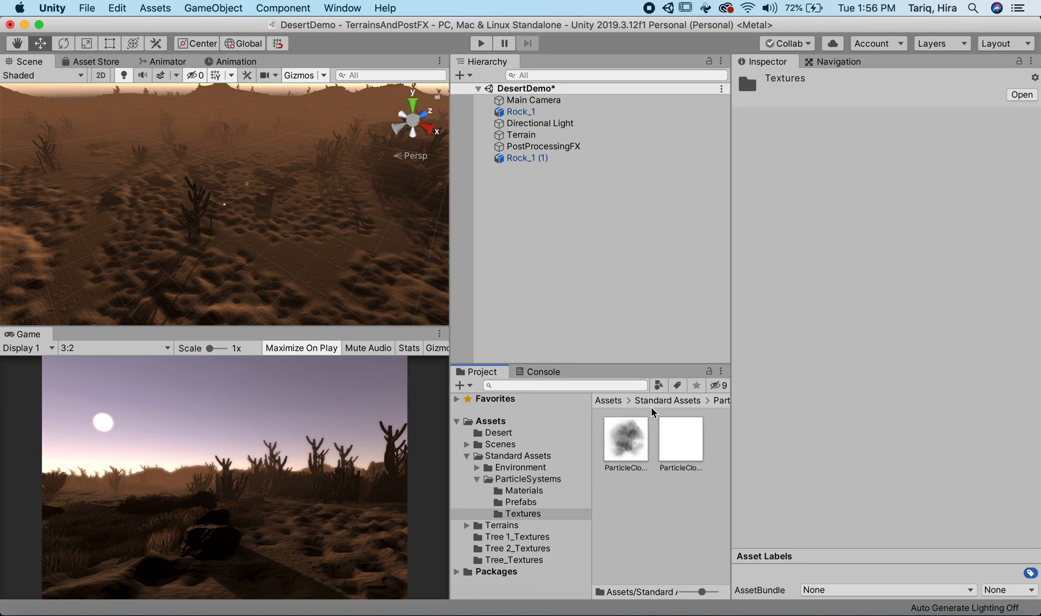
Step: Place the DustStorm prefab from the ParticleSystems Prefabs folder on the terrain and move it to about X 432.7, Z 611.5
{"action": "left_click", "coordinate": [667, 401]}
{"action": "double_click", "coordinate": [680, 447]}
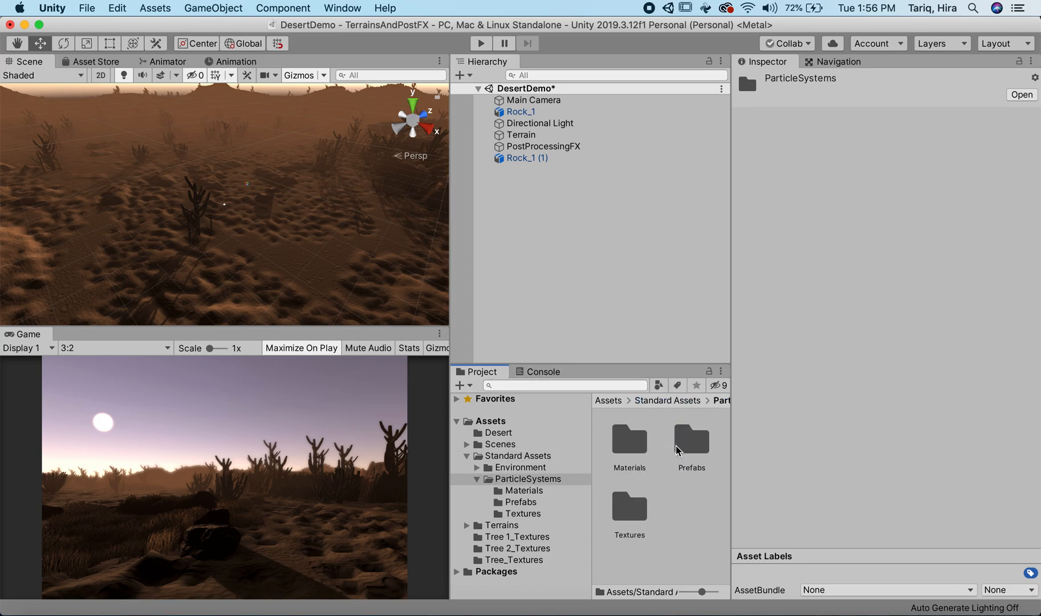
{"action": "double_click", "coordinate": [679, 448]}
{"action": "left_click_drag", "start_coordinate": [617, 439], "coordinate": [208, 184]}
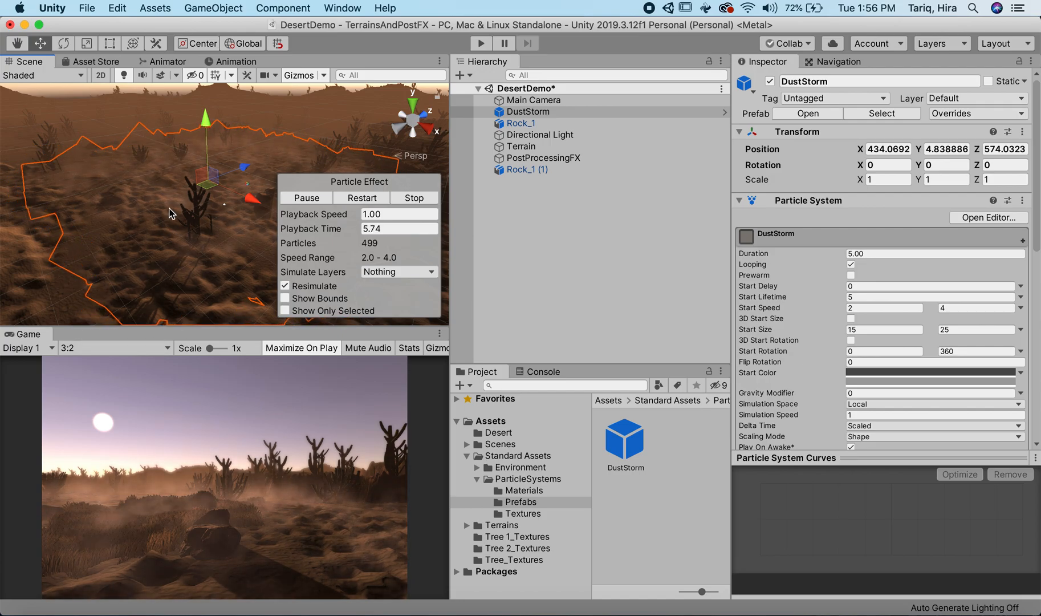
{"action": "left_click_drag", "start_coordinate": [246, 201], "coordinate": [306, 140]}
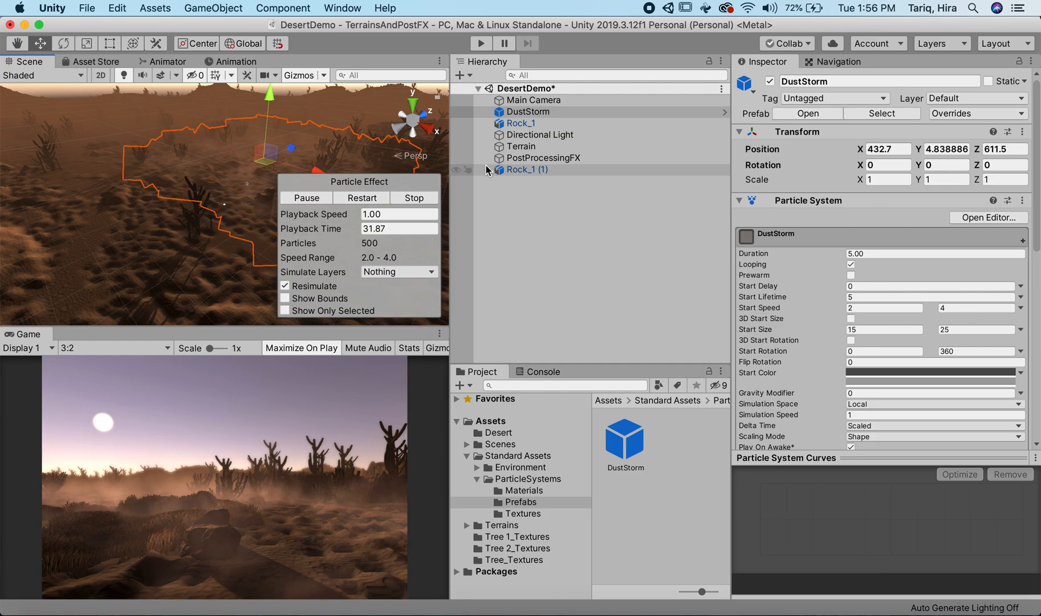
Step: Set the DustStorm particle system's emission Rate over Time to 200
{"action": "left_click", "coordinate": [545, 111]}
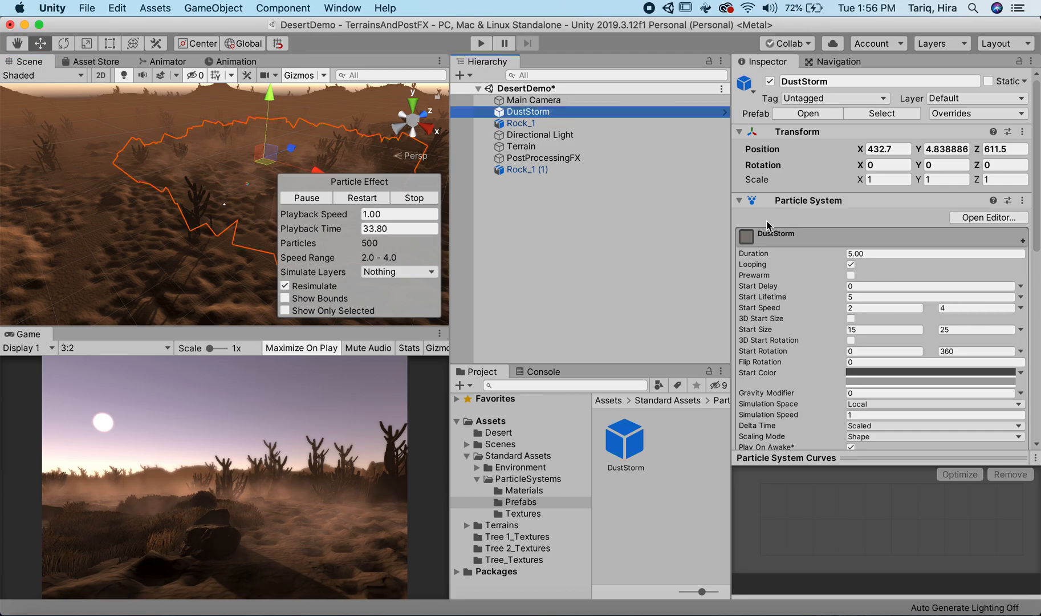
{"action": "scroll", "coordinate": [786, 346], "scroll_direction": "down", "scroll_amount": 1}
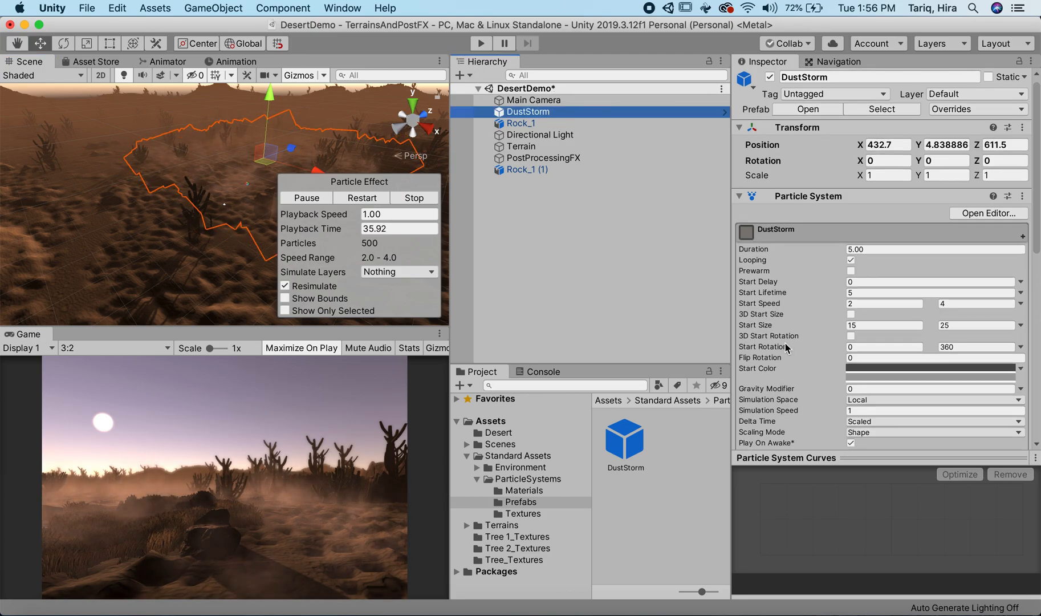
{"action": "scroll", "coordinate": [785, 347], "scroll_direction": "down", "scroll_amount": 10}
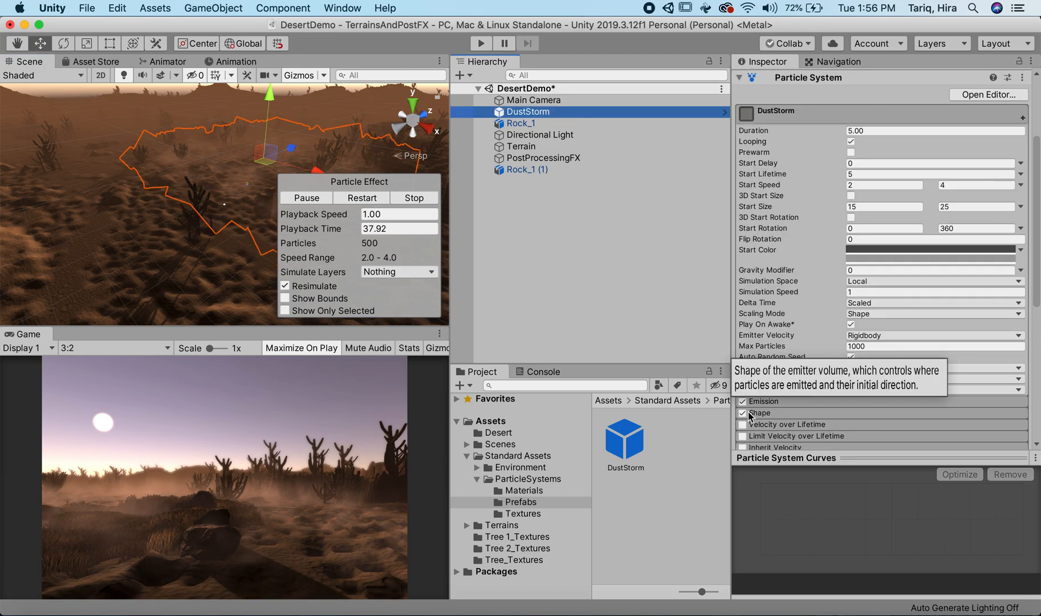
{"action": "left_click", "coordinate": [750, 401]}
{"action": "left_click", "coordinate": [751, 415]}
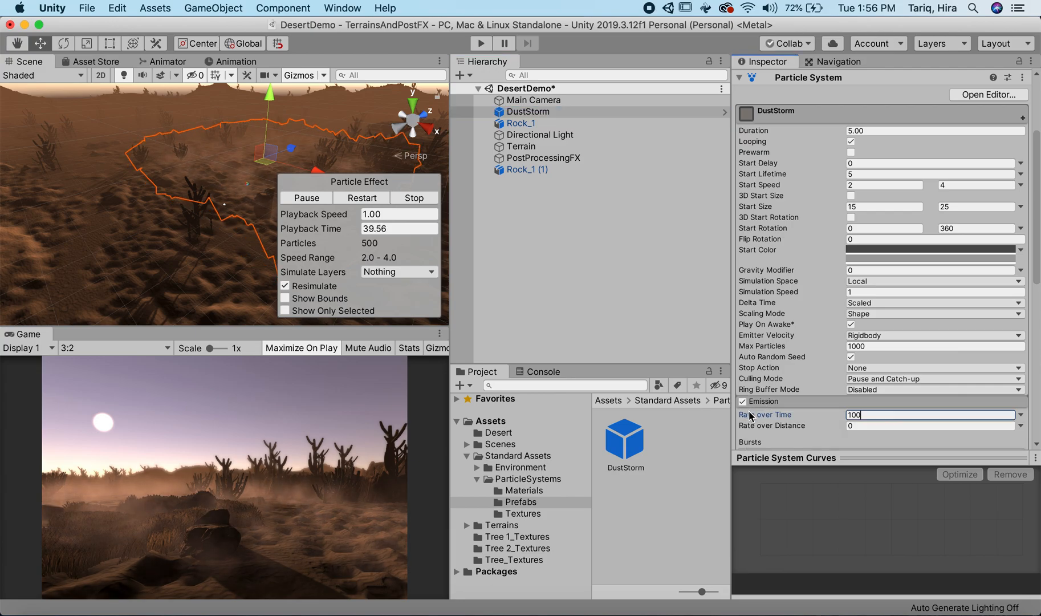
{"action": "type", "text": "200"}
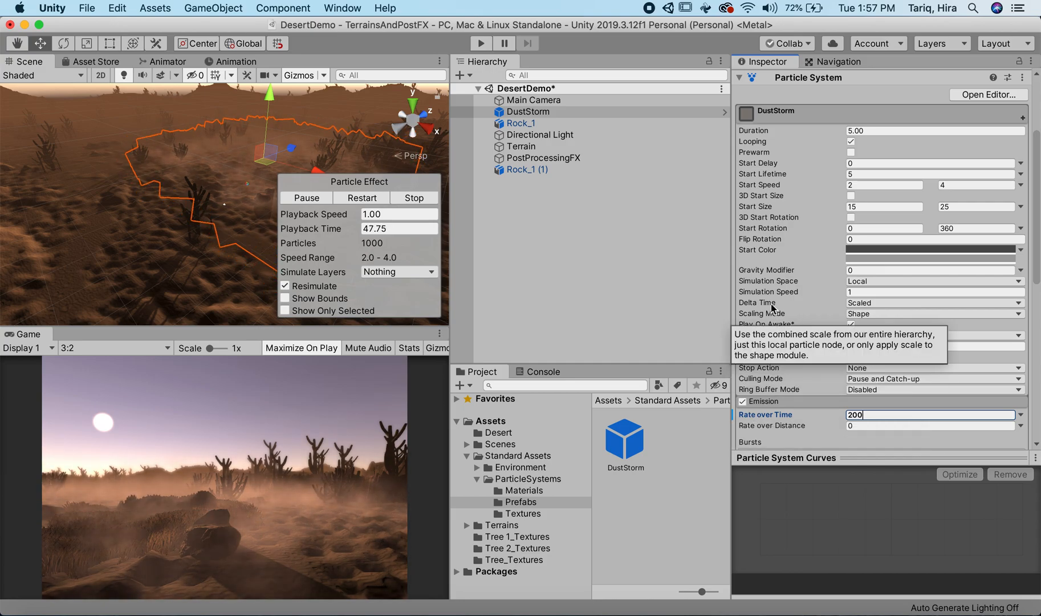
Step: Rotate the DustStorm object freehand in the scene to change the direction of the dust
{"action": "scroll", "coordinate": [772, 307], "scroll_direction": "down", "scroll_amount": 10}
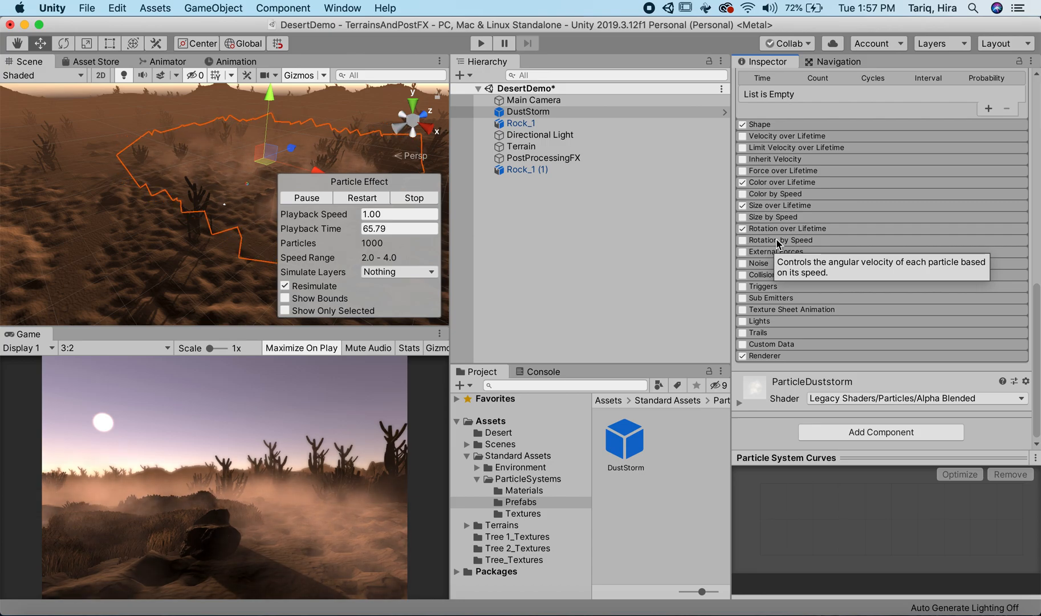
{"action": "left_click", "coordinate": [542, 111]}
{"action": "key", "text": "r"}
{"action": "key", "text": "e"}
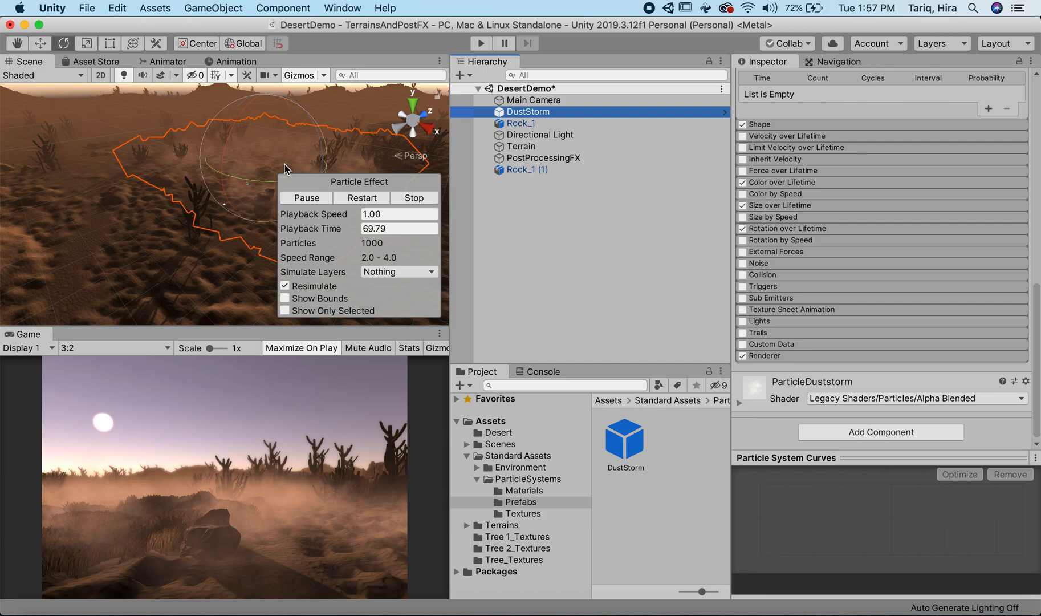
{"action": "left_click_drag", "start_coordinate": [258, 186], "coordinate": [78, 164]}
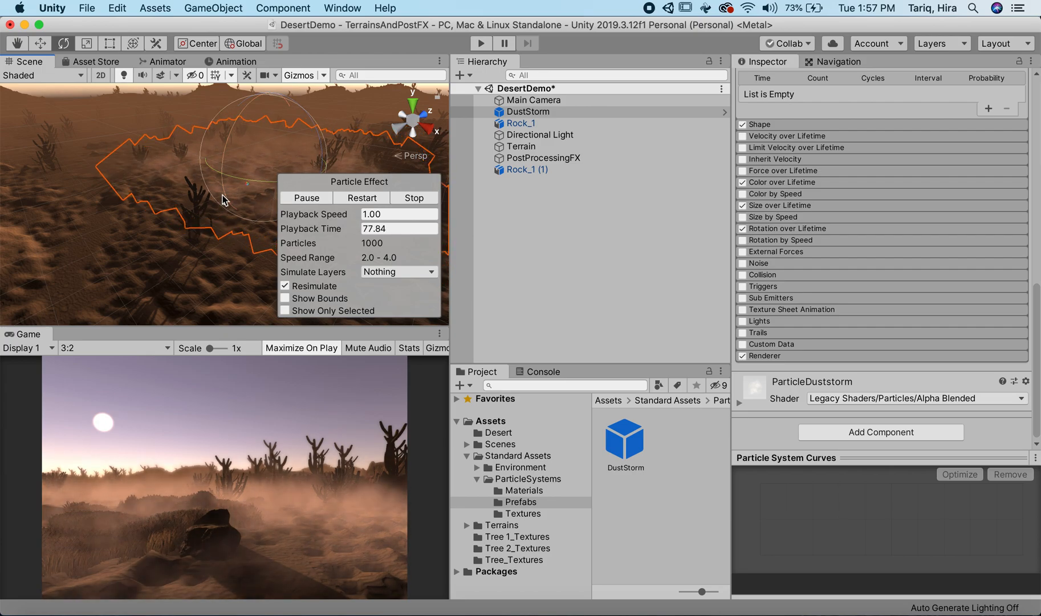
Step: Try moving the DustStorm object along the X axis, and undo the move
{"action": "key", "text": "w"}
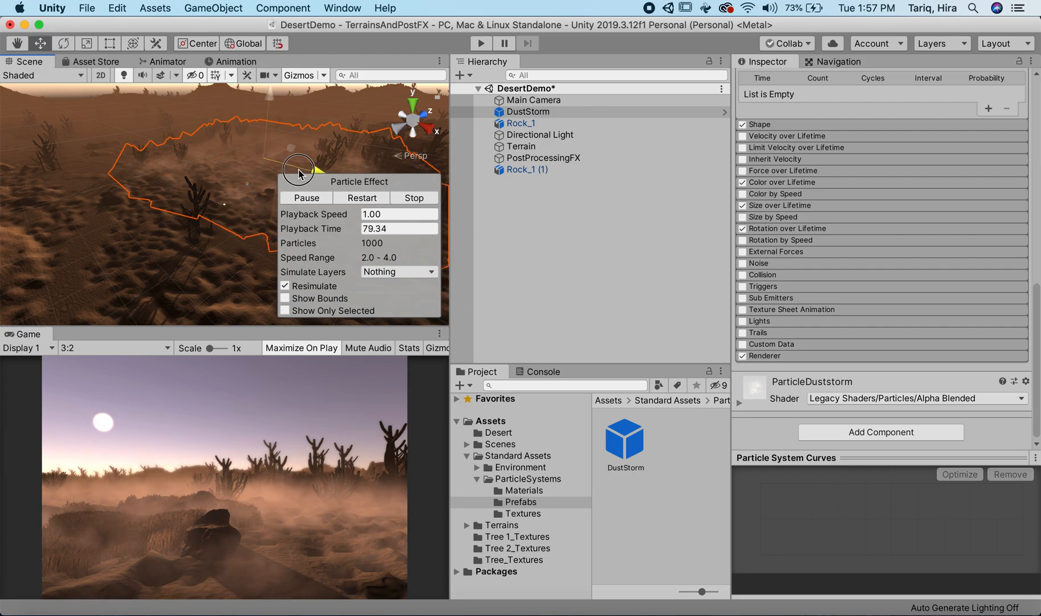
{"action": "left_click_drag", "start_coordinate": [298, 171], "coordinate": [256, 162]}
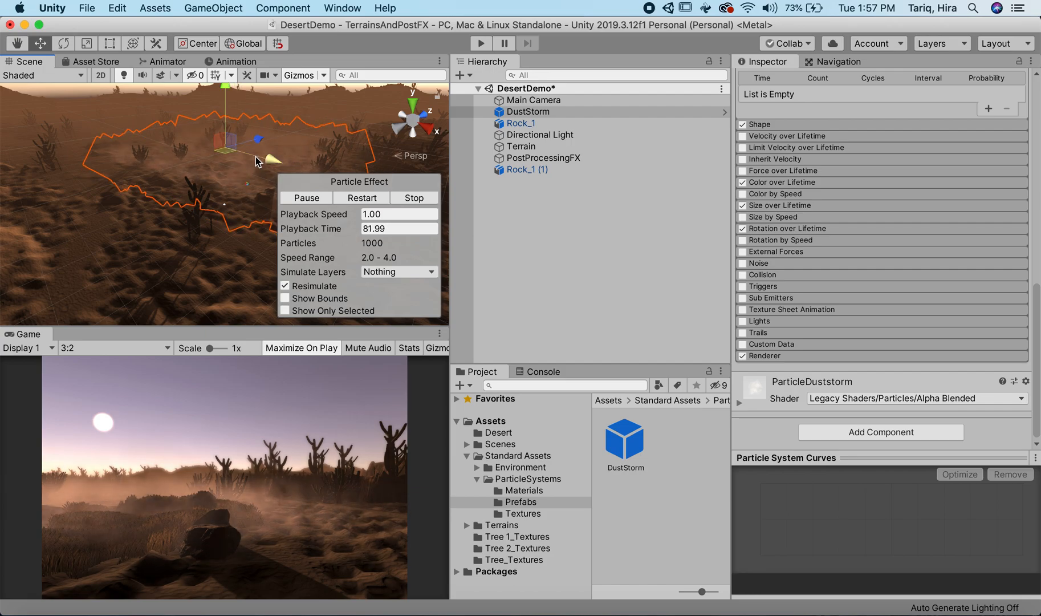
{"action": "key", "text": "super+z"}
Step: Play the DustStorm's particle preview and shift the object slightly along the X and Z axes on the terrain
{"action": "left_click", "coordinate": [530, 112]}
{"action": "left_click", "coordinate": [530, 112]}
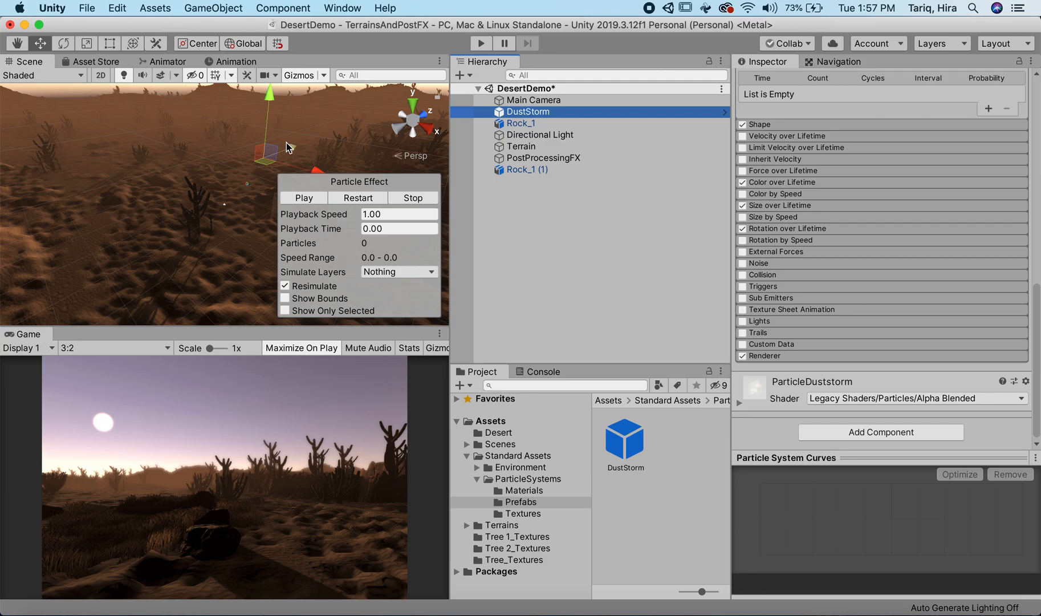
{"action": "left_click", "coordinate": [303, 198]}
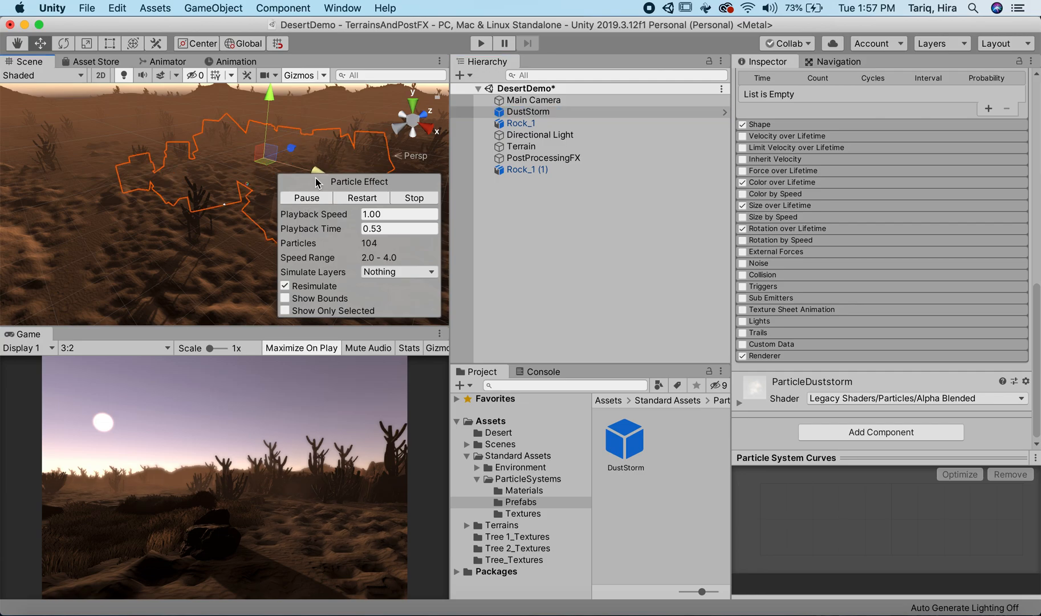
{"action": "left_click_drag", "start_coordinate": [317, 171], "coordinate": [284, 145]}
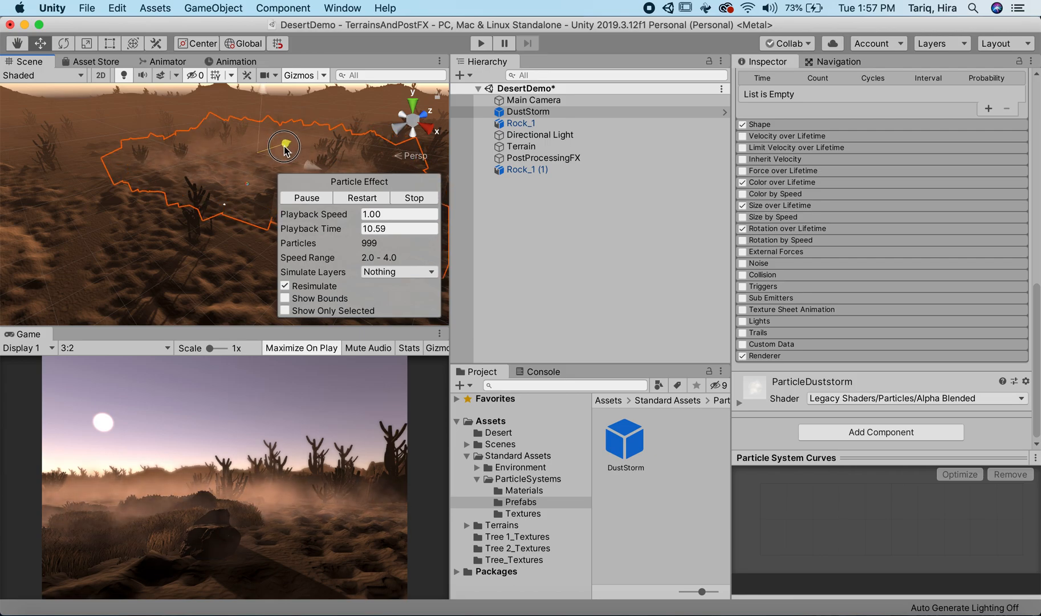